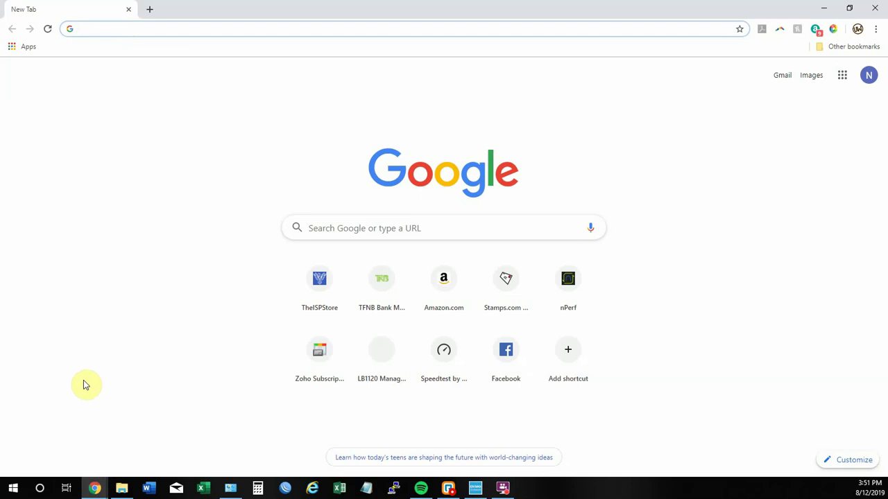
Step: Open the mobile router's admin page at 192.168.1.1
left_click(166, 29)
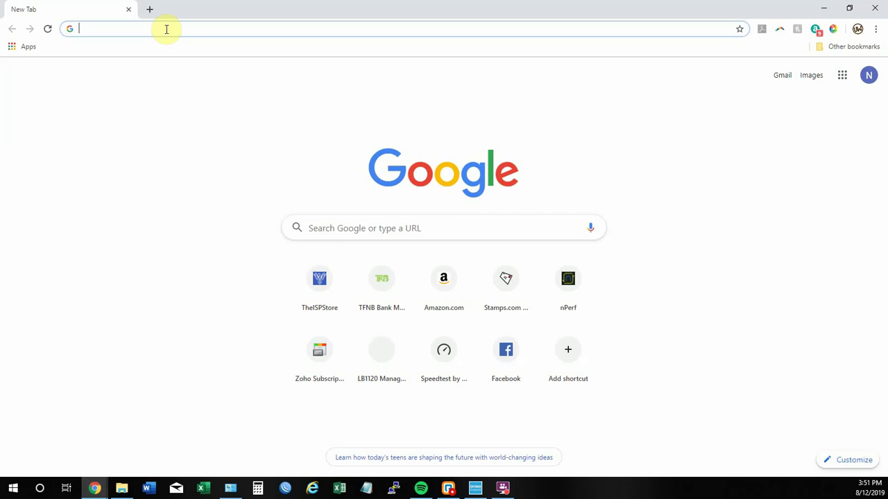
type("1")
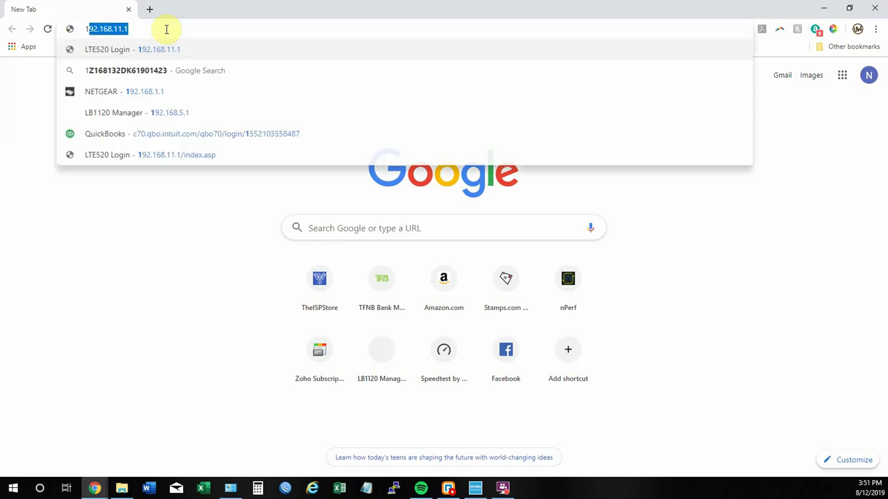
type("92.168.1.1")
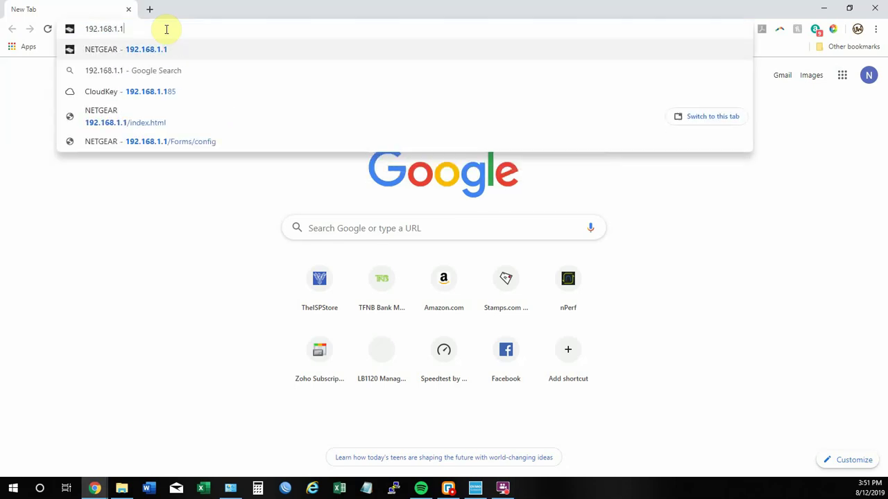
key("Return")
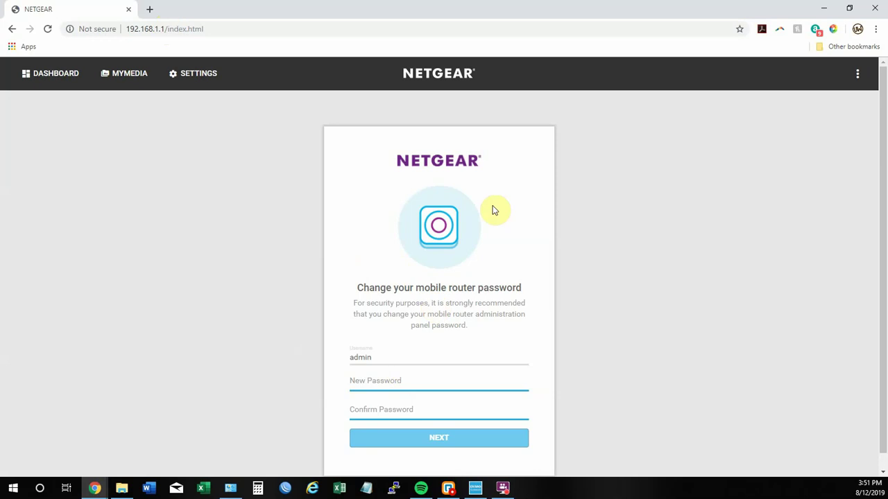
Step: Enter and confirm a new administration password for the mobile router and continue the setup wizard
scroll(547, 214, "down", 1)
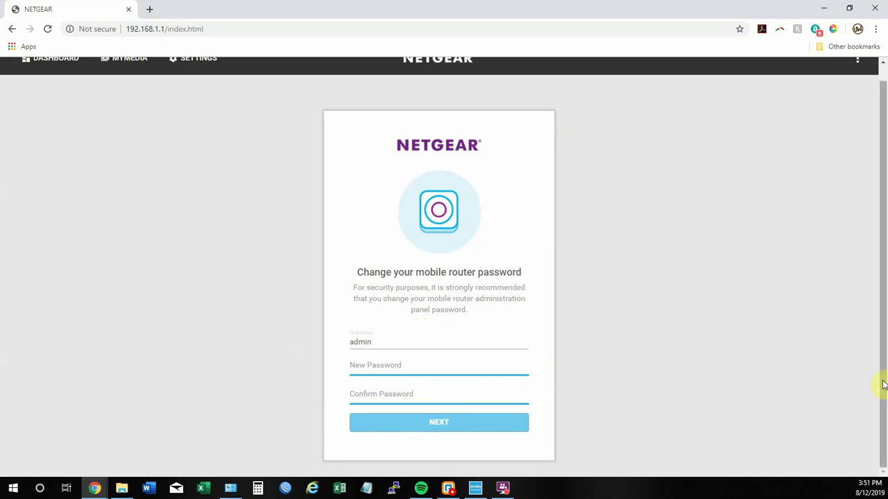
left_click(407, 366)
type("•••••")
key("Tab")
type("•••••")
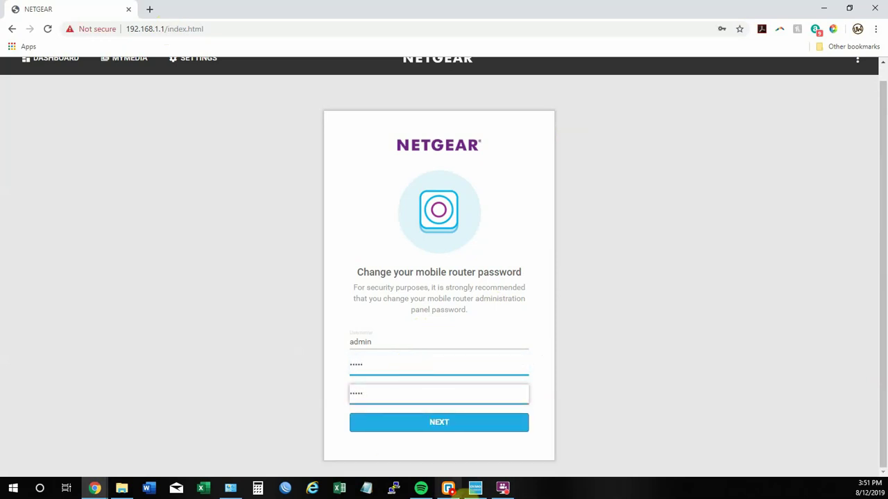
left_click(416, 420)
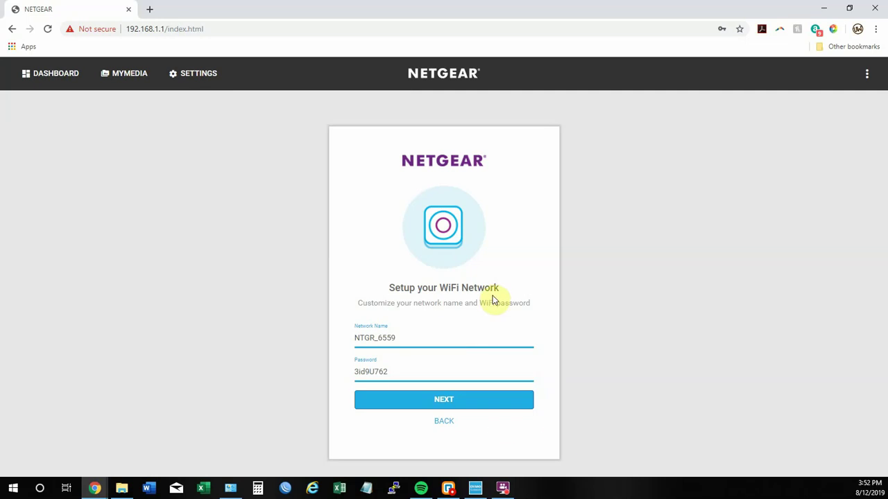
Step: Keep the default WiFi network name and WiFi password, and apply the settings to complete the setup wizard
left_click_drag(403, 337, 332, 340)
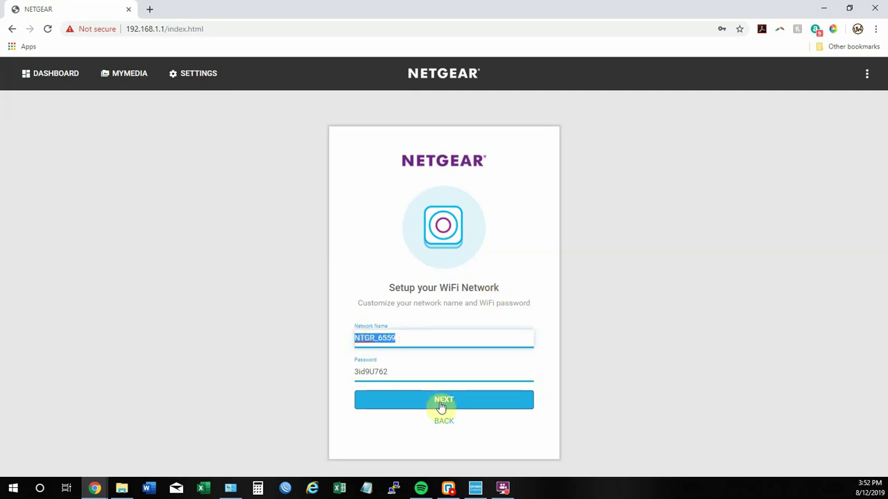
left_click_drag(402, 378, 197, 404)
left_click(425, 346)
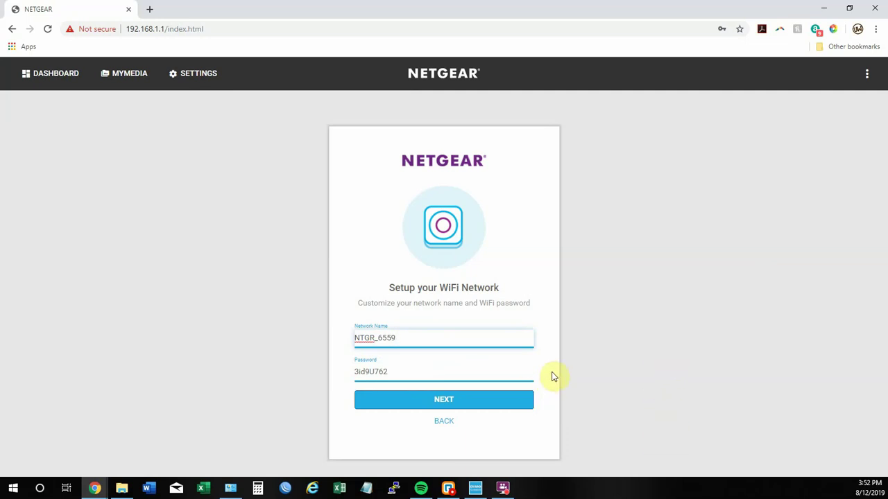
left_click(459, 405)
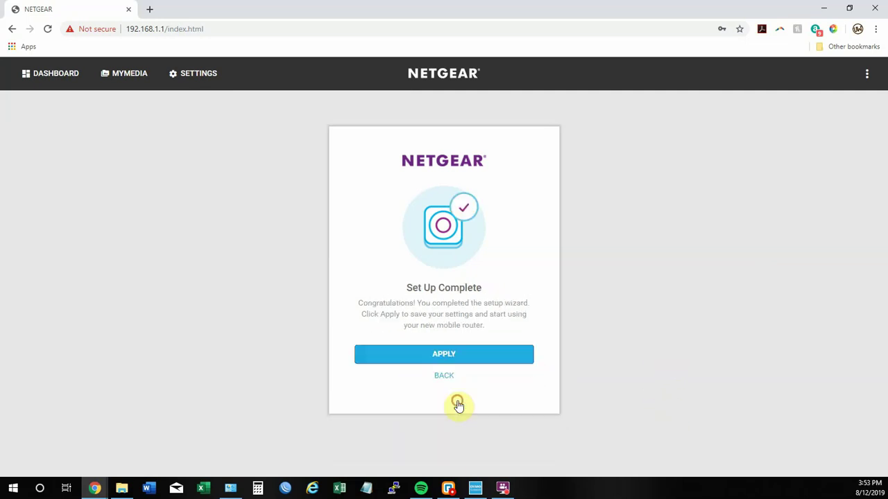
left_click(446, 358)
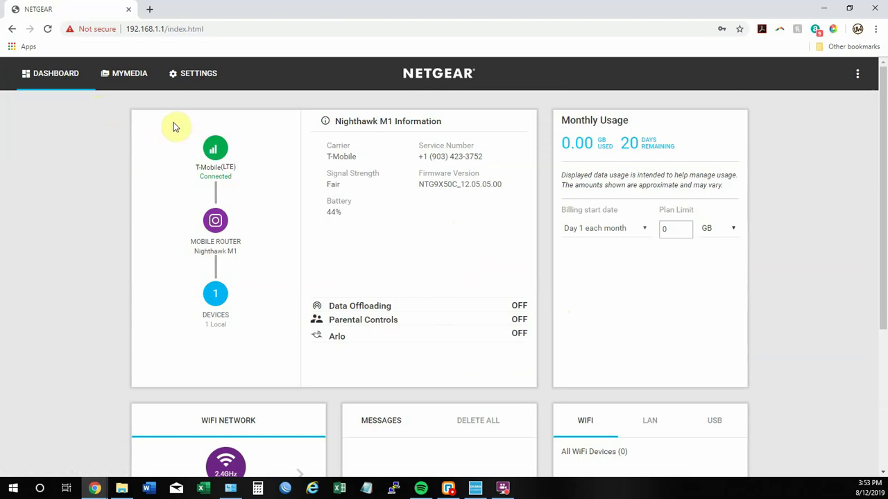
Step: Review the Nighthawk M1 status settings, covering the account, WiFi, device and network details
left_click(199, 75)
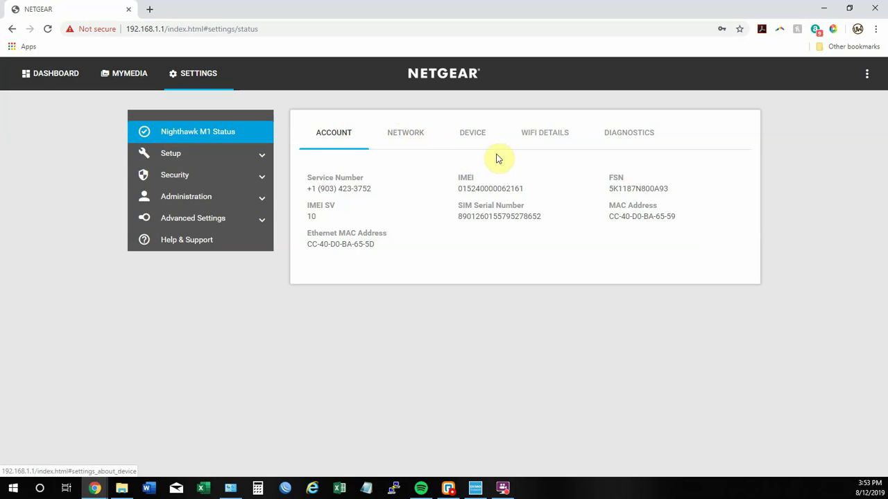
left_click(535, 138)
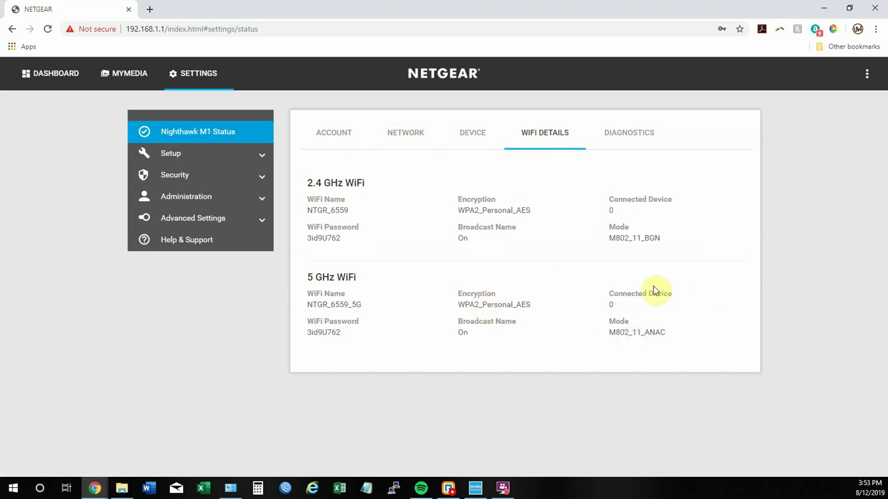
left_click(514, 140)
left_click(471, 135)
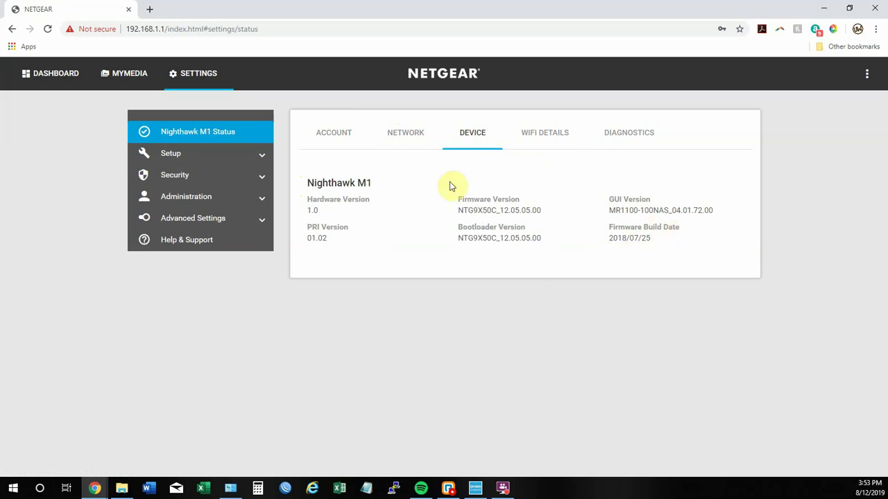
left_click(335, 139)
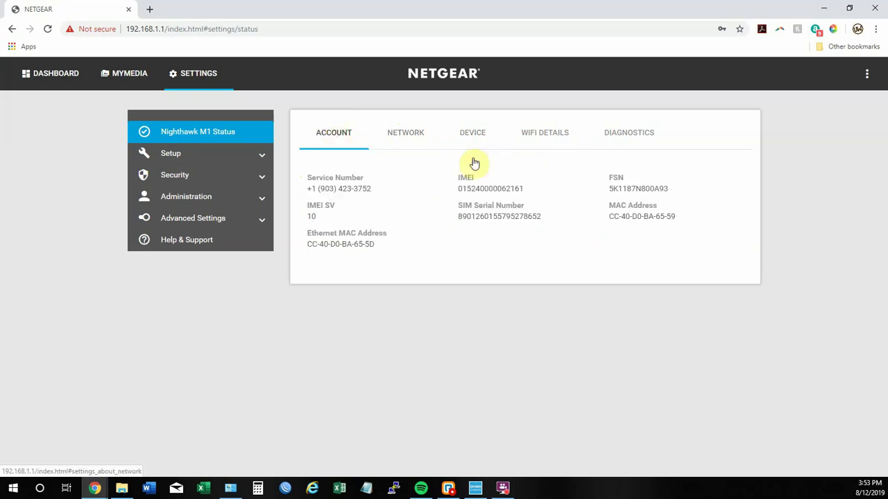
left_click(616, 136)
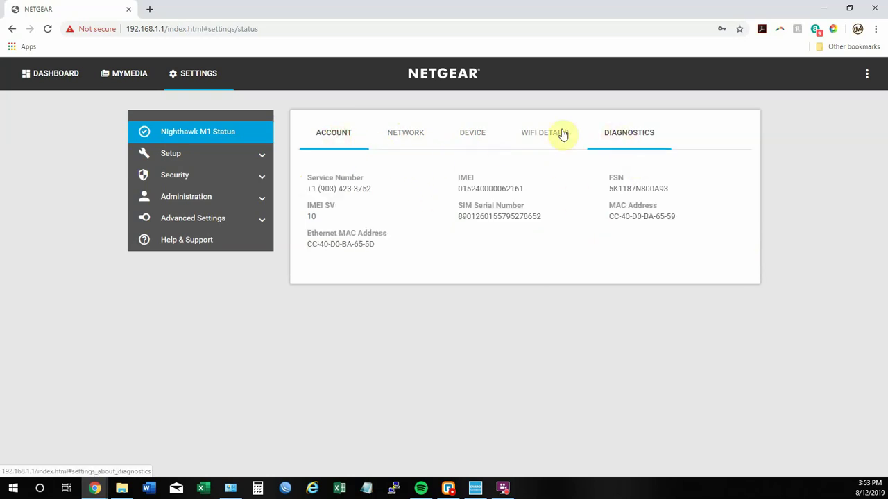
left_click(415, 132)
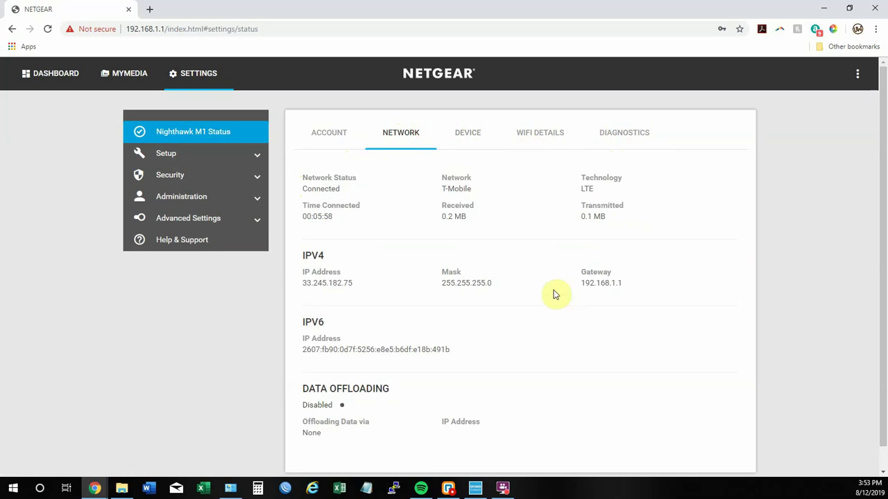
scroll(374, 216, "down", 1)
scroll(517, 336, "up", 1)
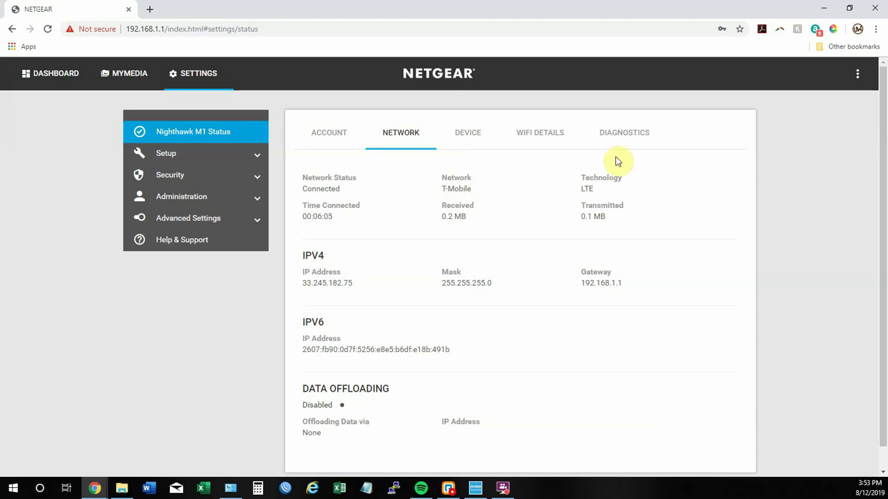
Step: Examine the router's diagnostics for cellular signal strength, current radio band, and device and battery condition
left_click(610, 137)
scroll(478, 274, "down", 1)
scroll(472, 271, "down", 1)
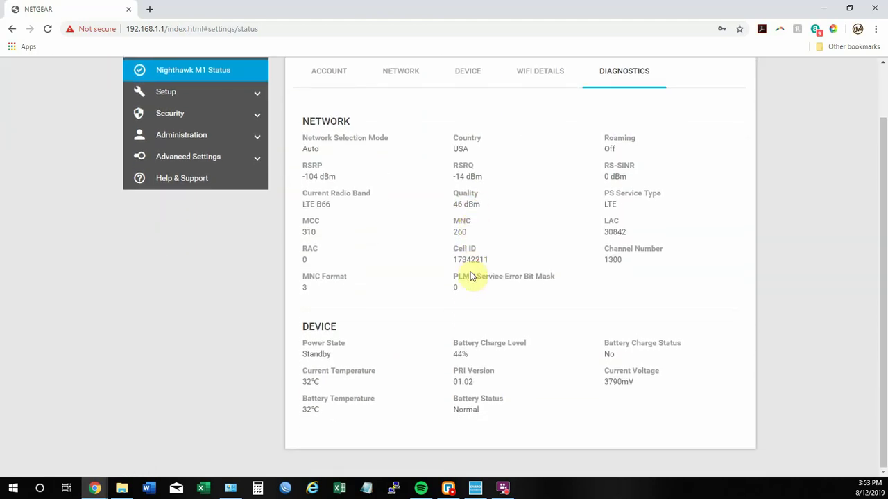
scroll(519, 218, "up", 1)
scroll(521, 238, "down", 1)
scroll(333, 326, "up", 1)
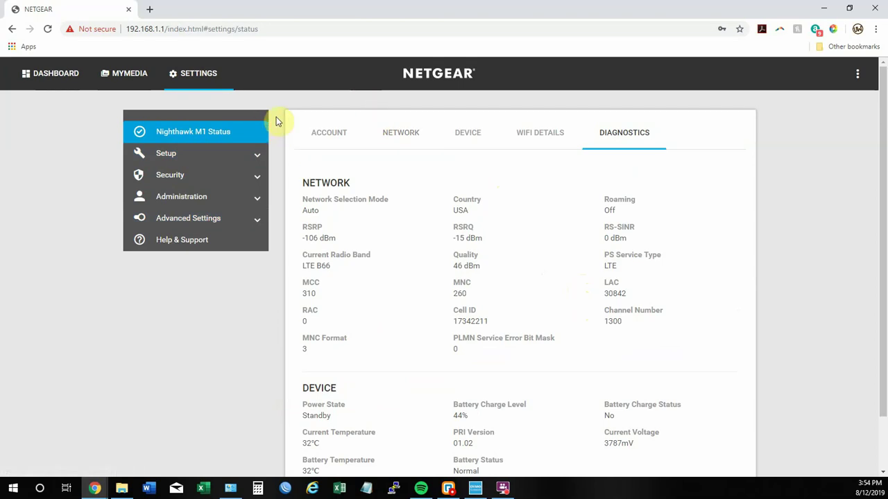
Step: Change the WiFi profile to Turn Off WiFi, apply it and accept the WiFi restart
left_click(163, 157)
left_click(173, 179)
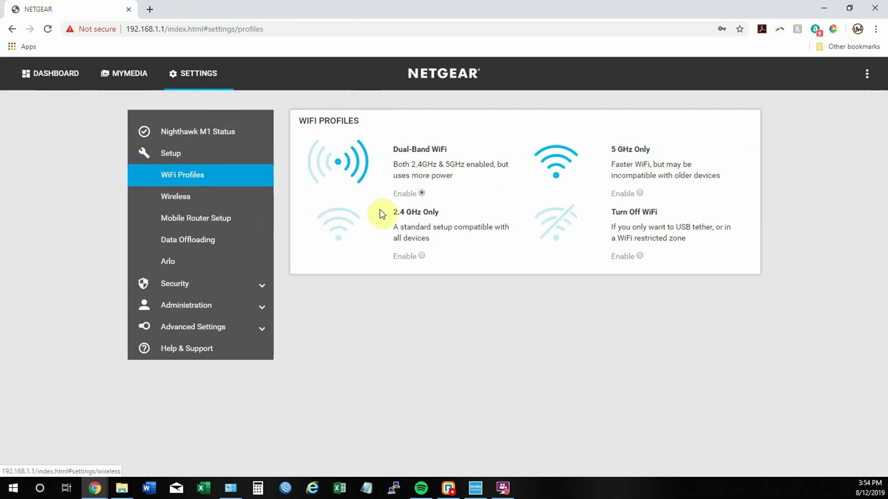
left_click(640, 256)
left_click(743, 463)
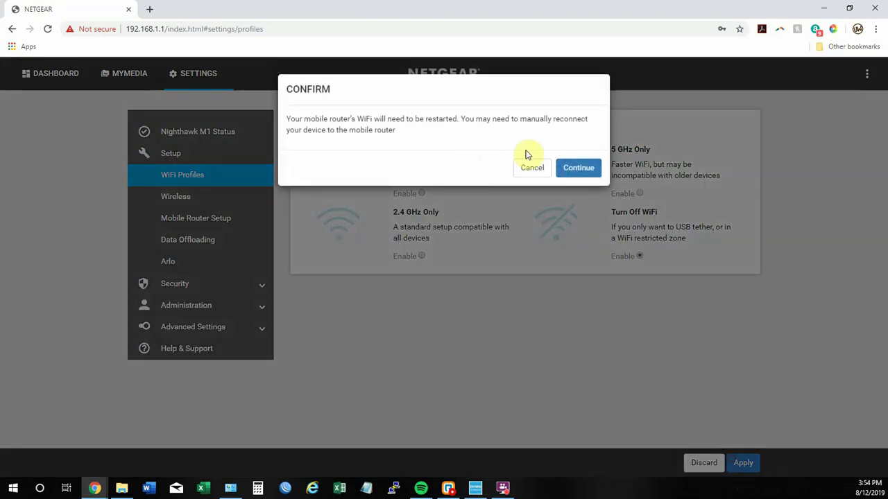
left_click(570, 167)
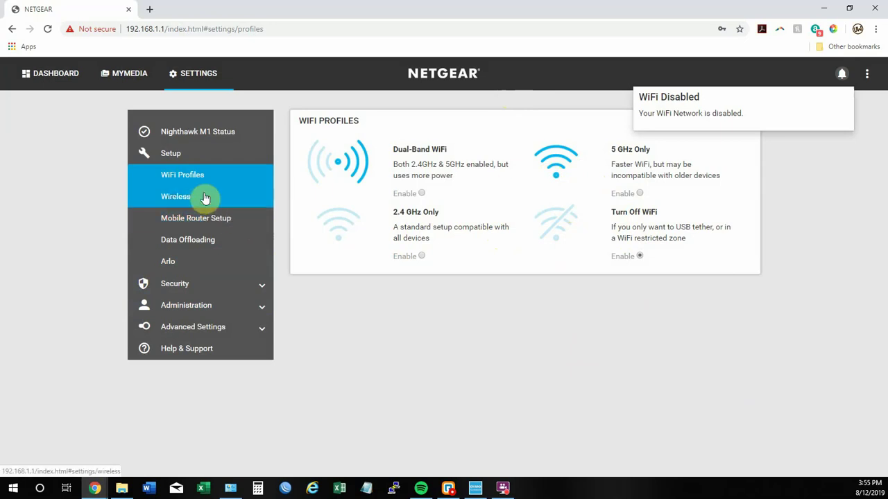
Step: Set WiFi Standby to Disabled in the global wireless settings and apply the change
left_click(171, 197)
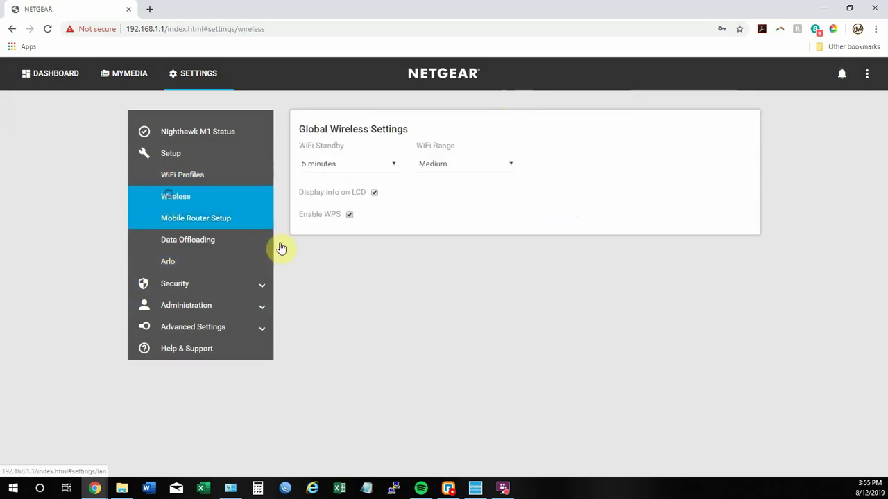
left_click(331, 166)
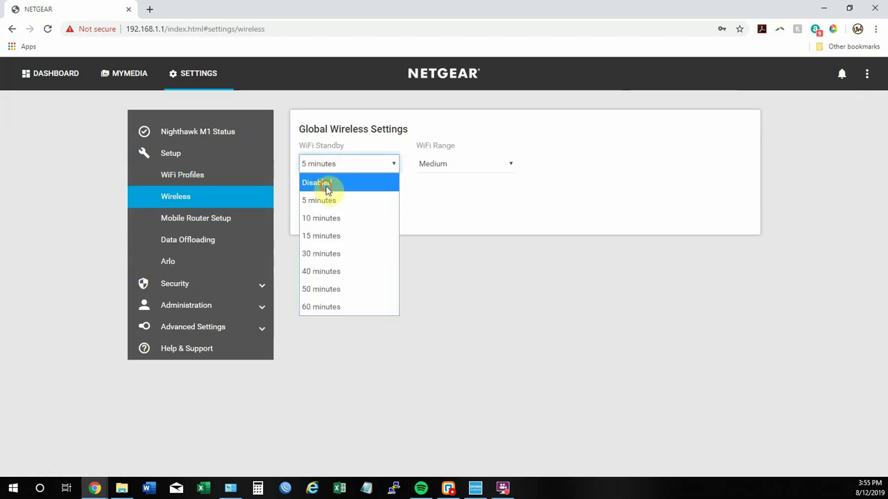
left_click(324, 183)
left_click(744, 463)
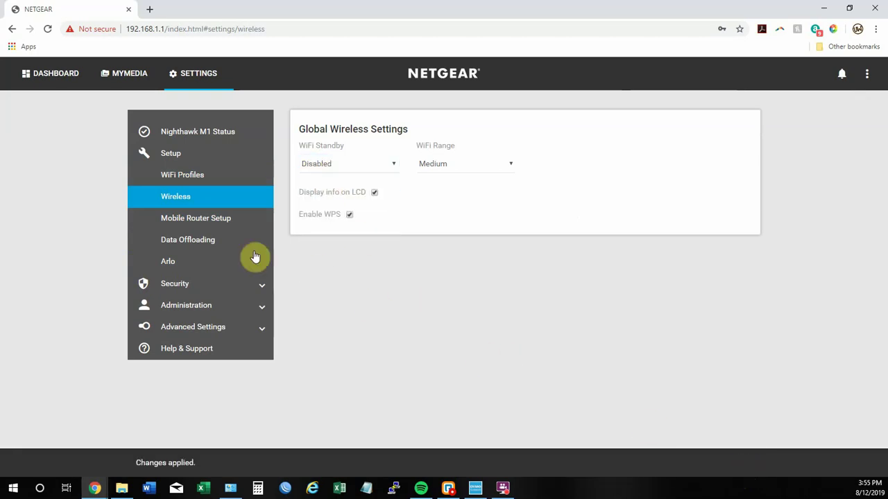
Step: Set Ethernet Standby to Disabled in the mobile router setup and apply the change
left_click(201, 219)
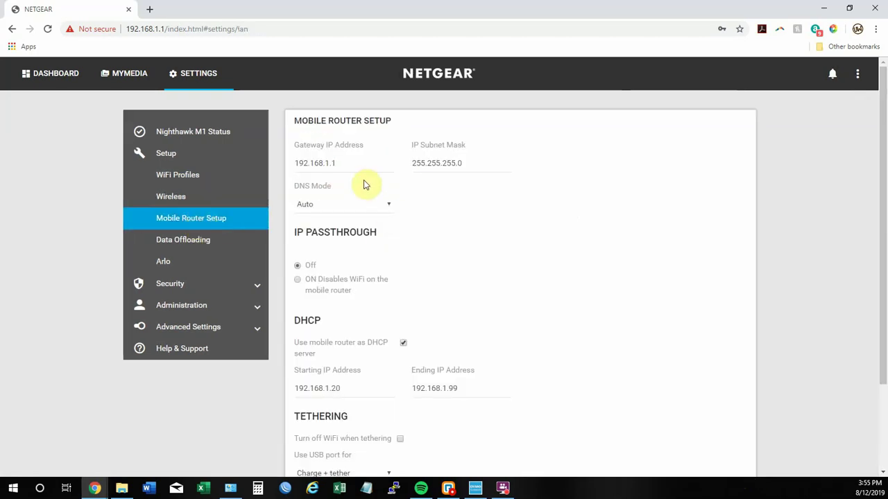
scroll(366, 185, "down", 3)
left_click(337, 432)
left_click(312, 441)
left_click(740, 469)
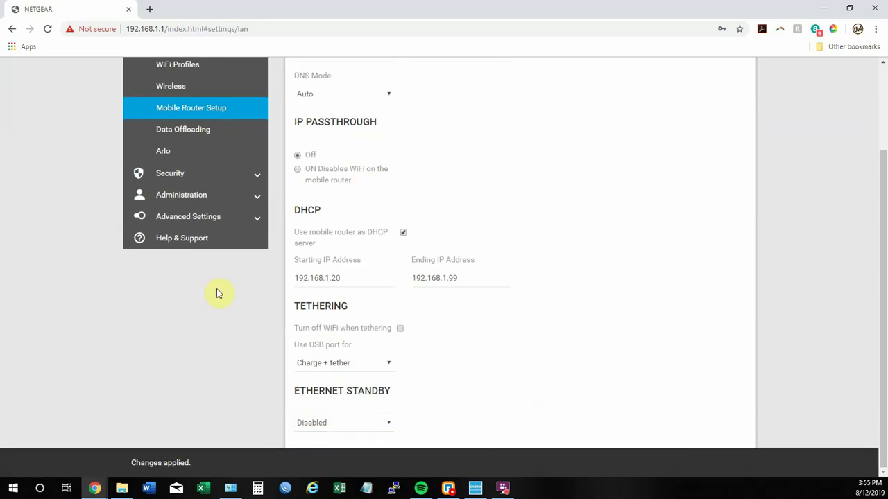
Step: Set the cellular Band Region to LTE All, apply it, and return to the diagnostics status
left_click(191, 224)
left_click(170, 238)
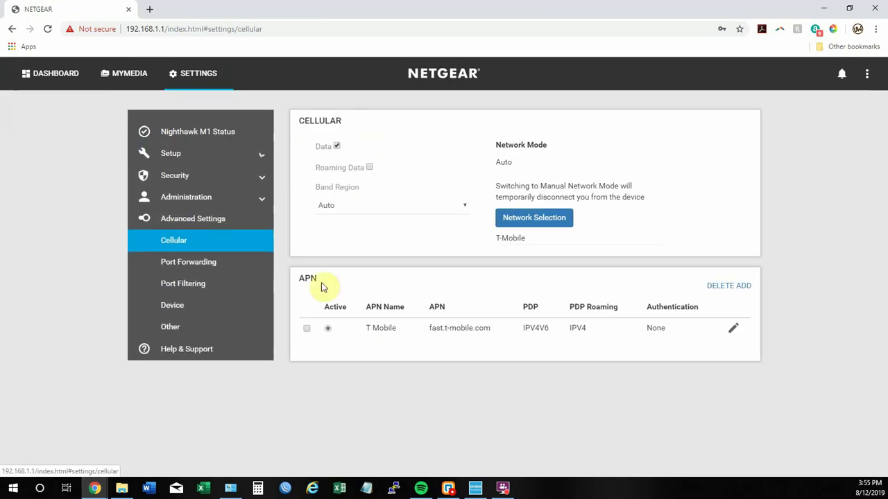
left_click(339, 208)
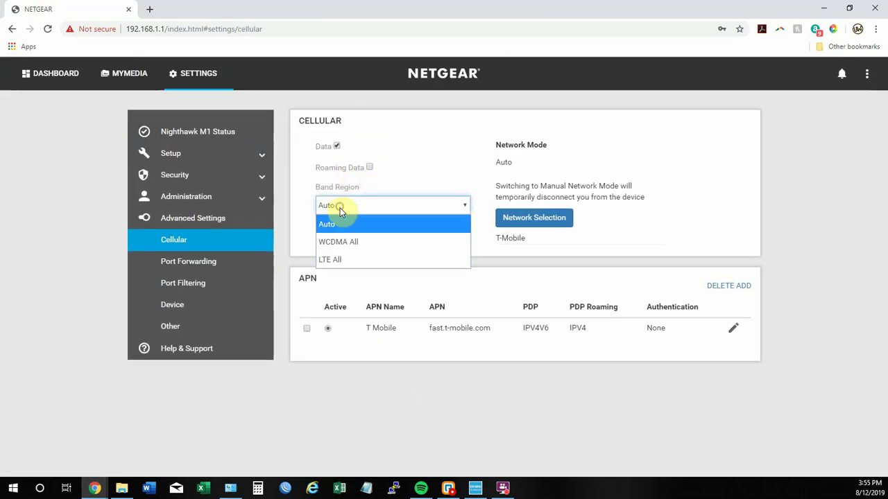
left_click(332, 260)
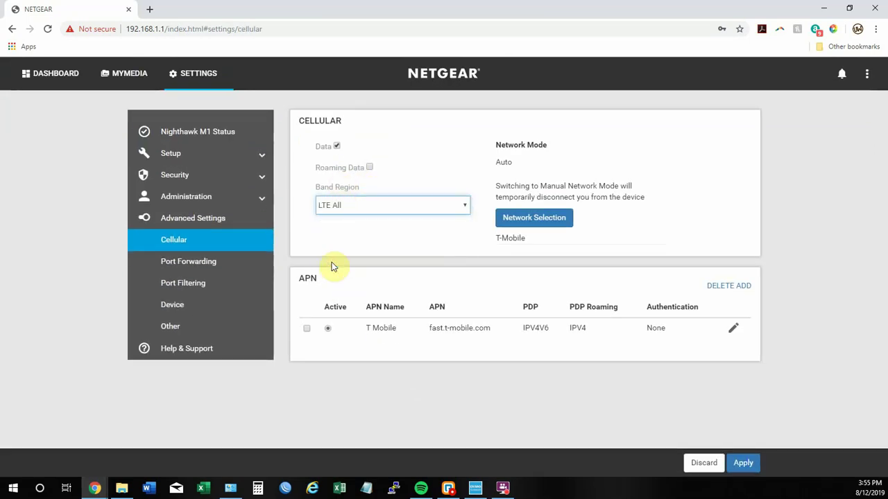
left_click(743, 464)
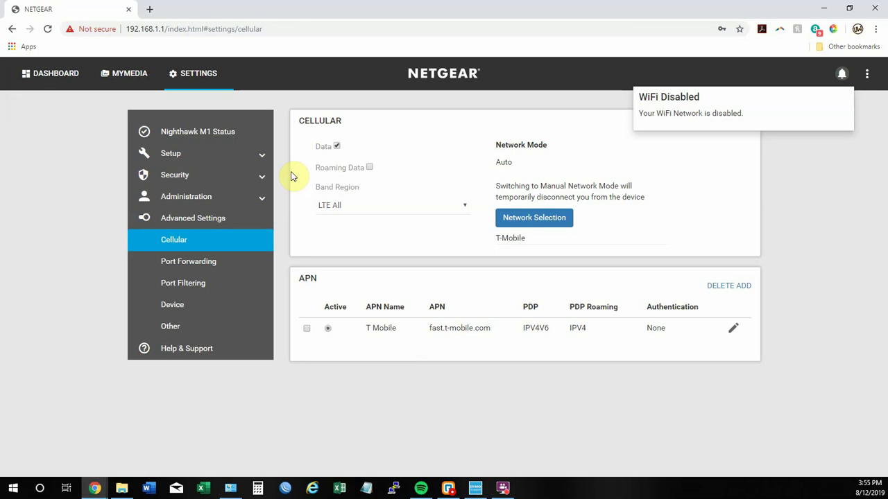
left_click(199, 74)
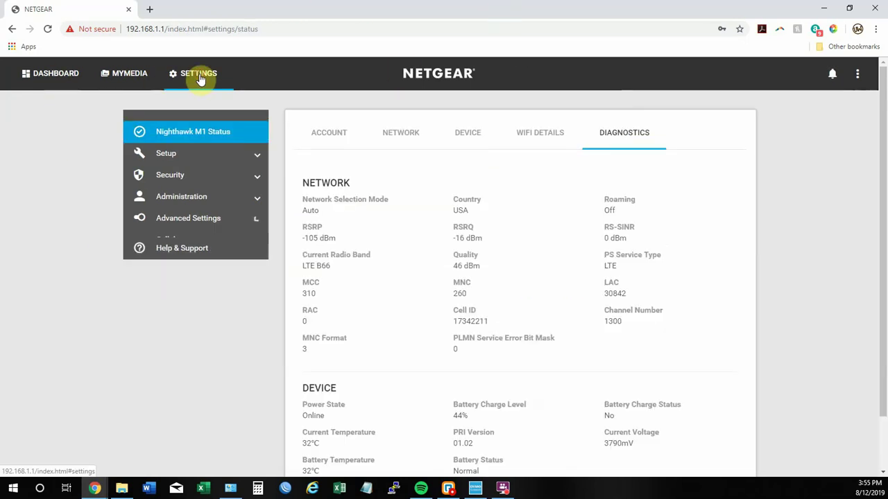
Step: Open speedof.me in a new browser tab and start an internet speed test
left_click(149, 9)
type("speedof.")
key("Return")
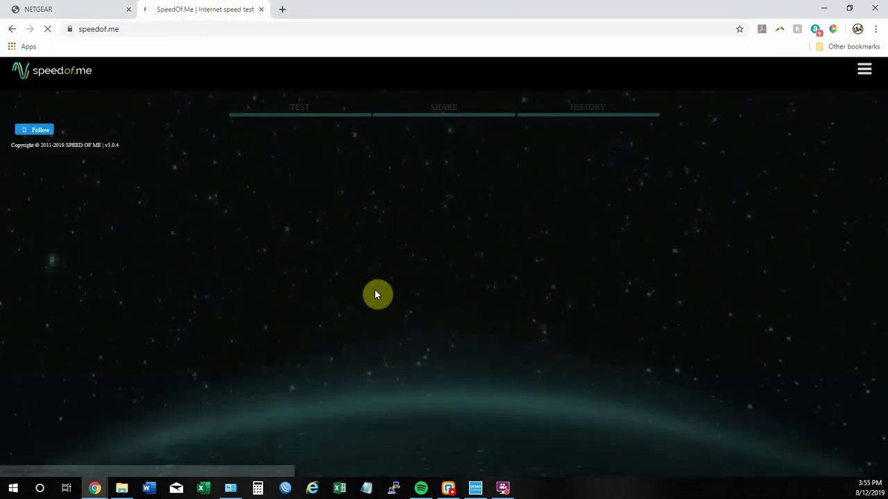
left_click(442, 316)
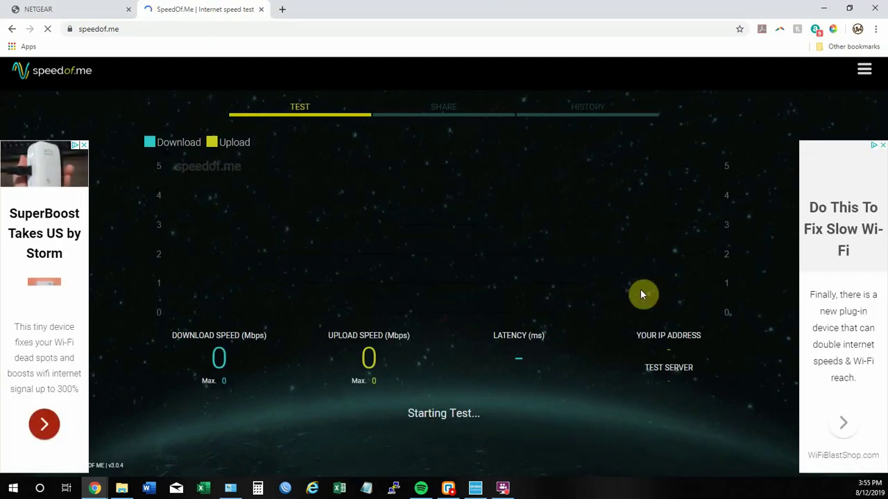